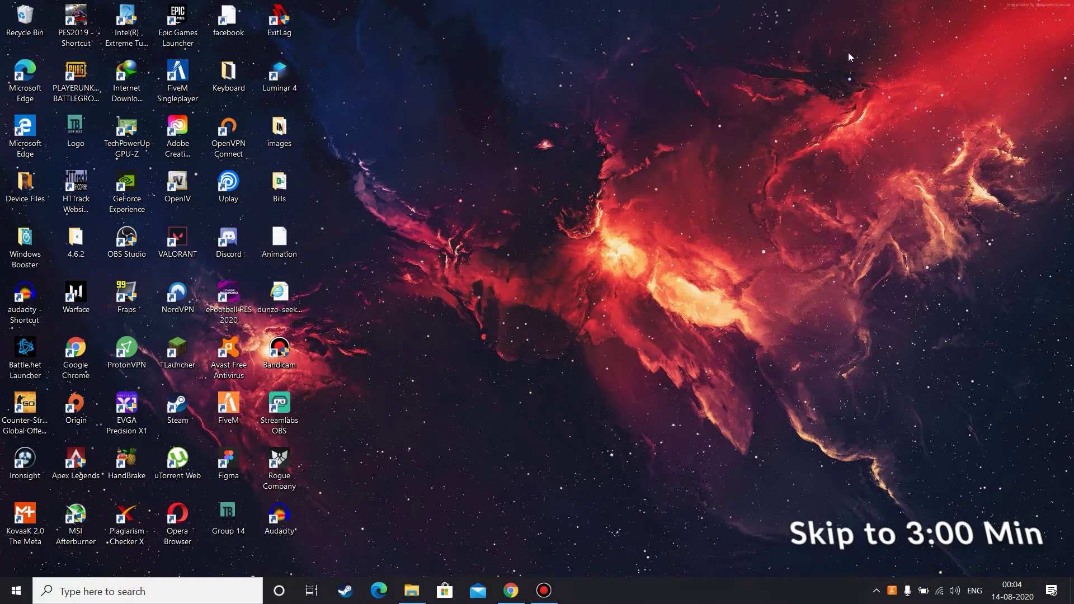
# Restore Chrome showing the 'How To Fix Black Screen For OBS STUDIO 2020!' video.
pyautogui.click(511, 590)
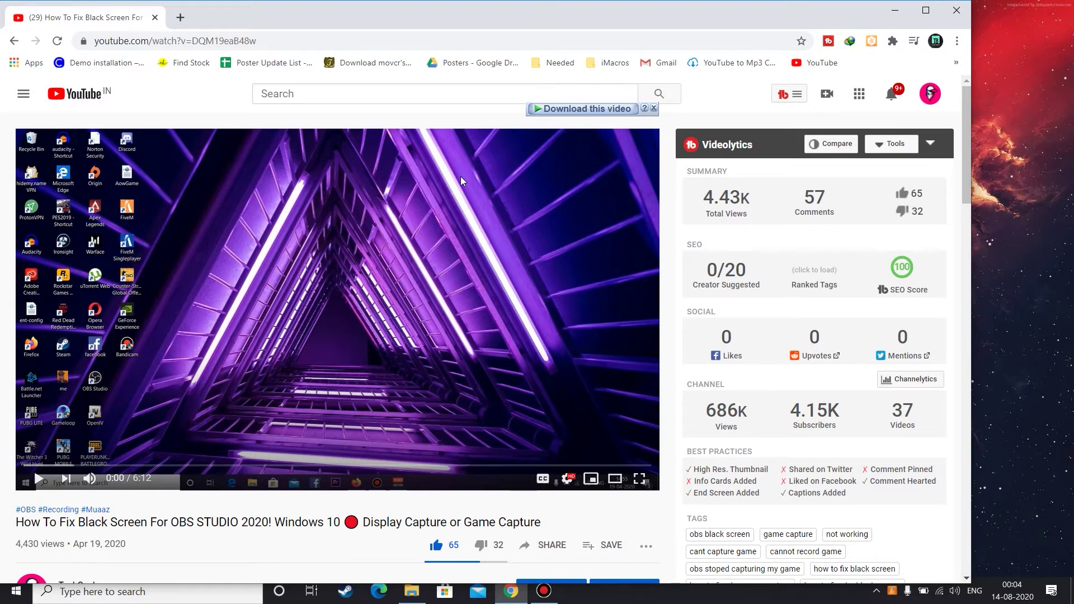
# Scroll the video page, highlight 'Game Capture' in the title, then minimize Chrome.
pyautogui.scroll(-2, 366, 255)
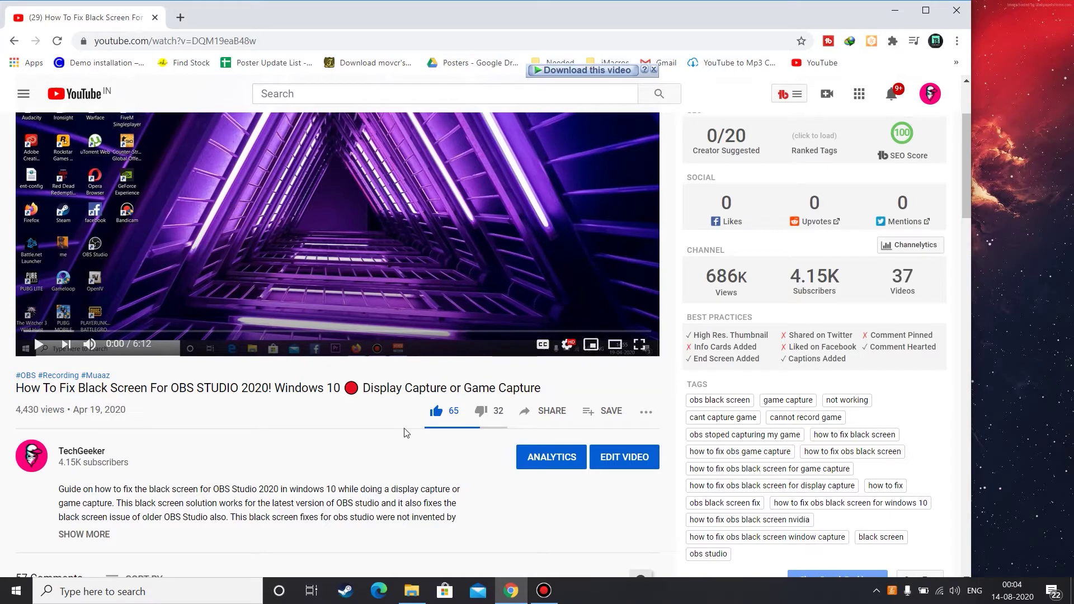
pyautogui.scroll(-2, 411, 436)
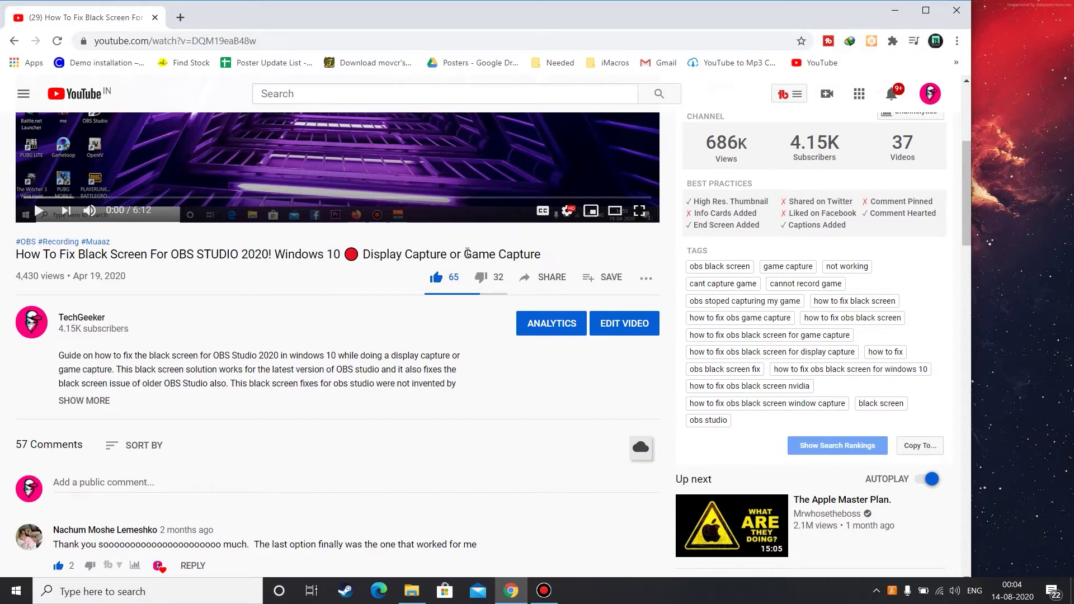
pyautogui.moveTo(463, 253); pyautogui.dragTo(557, 252)
pyautogui.click(339, 263)
pyautogui.click(894, 10)
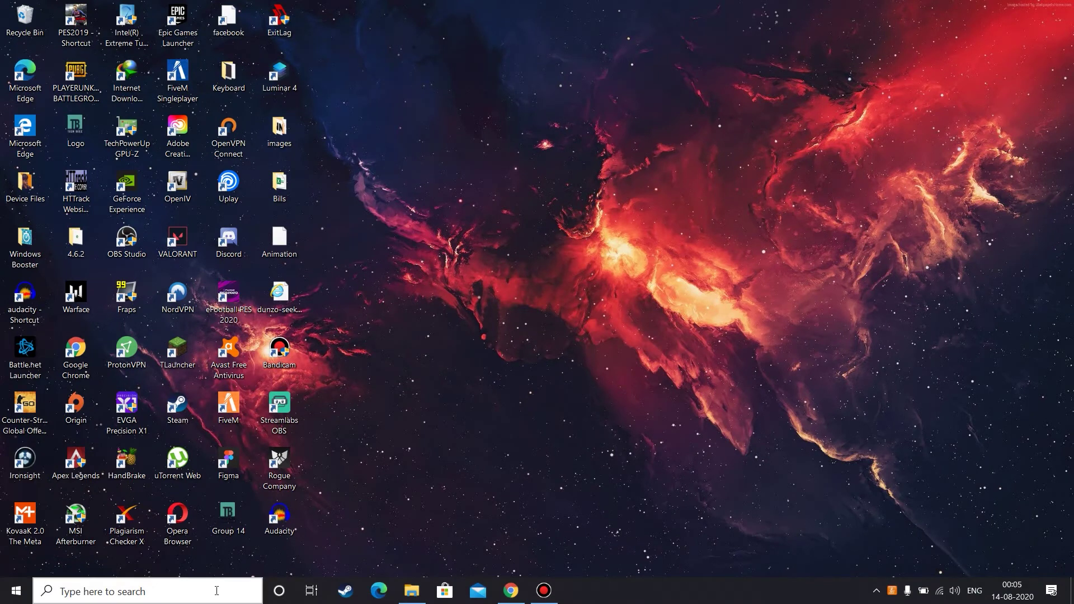
# Launch NVIDIA Control Panel from the desktop's right-click menu.
pyautogui.click(251, 584)
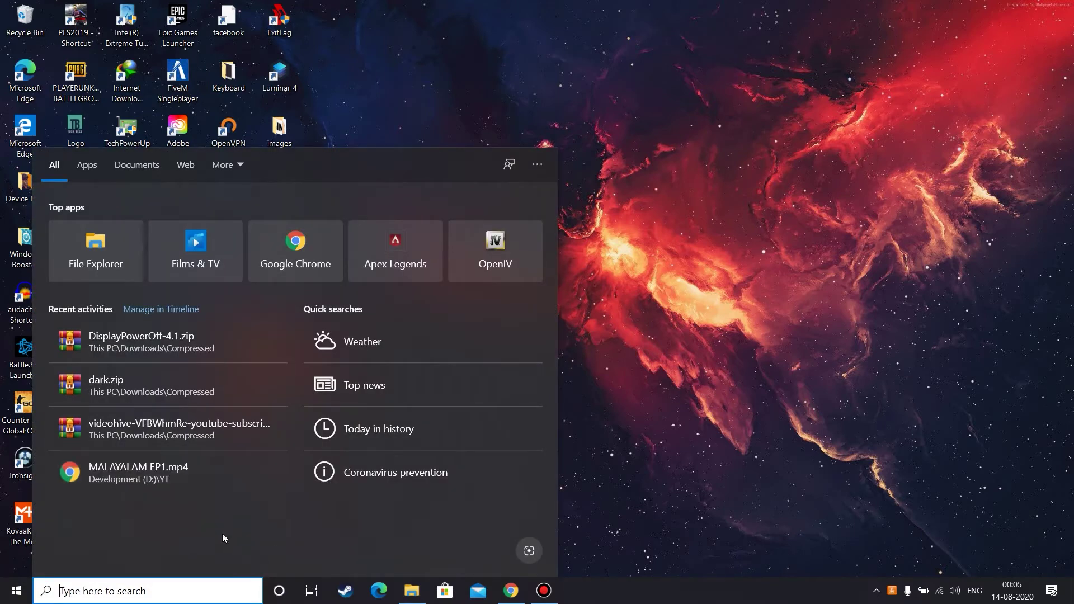
pyautogui.click(798, 391)
pyautogui.rightClick(611, 164)
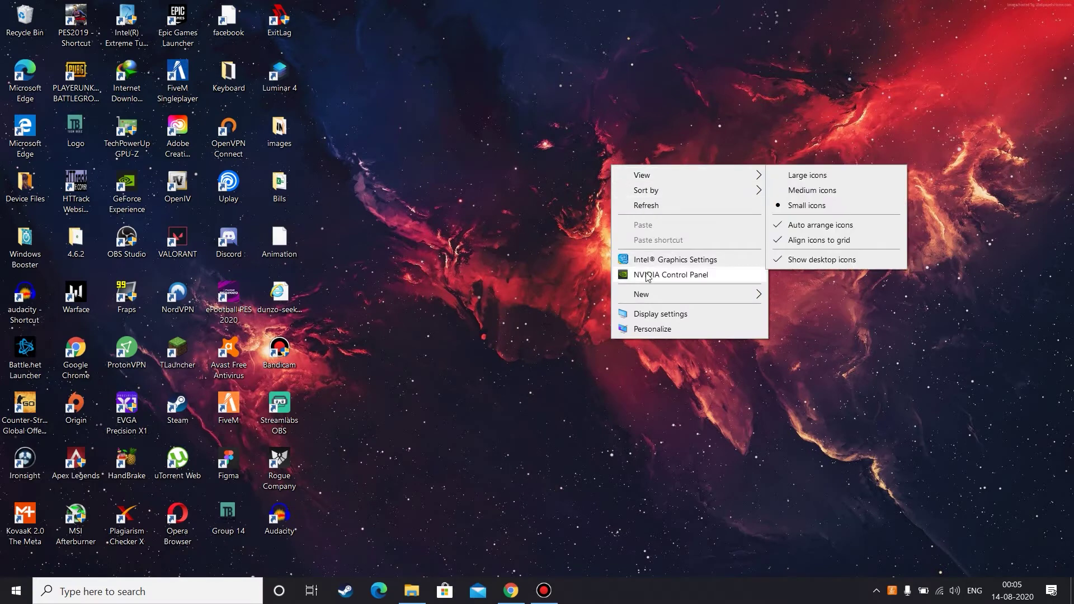
pyautogui.click(674, 275)
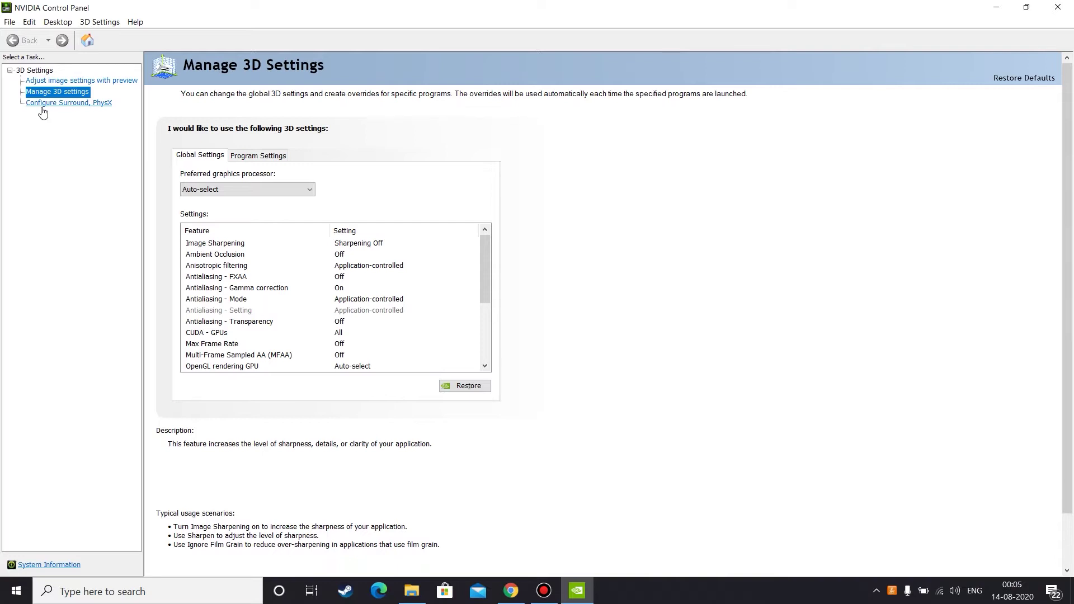
# View the Configure Surround, PhysX page, where PhysX runs on the GeForce GTX 1060.
pyautogui.click(43, 106)
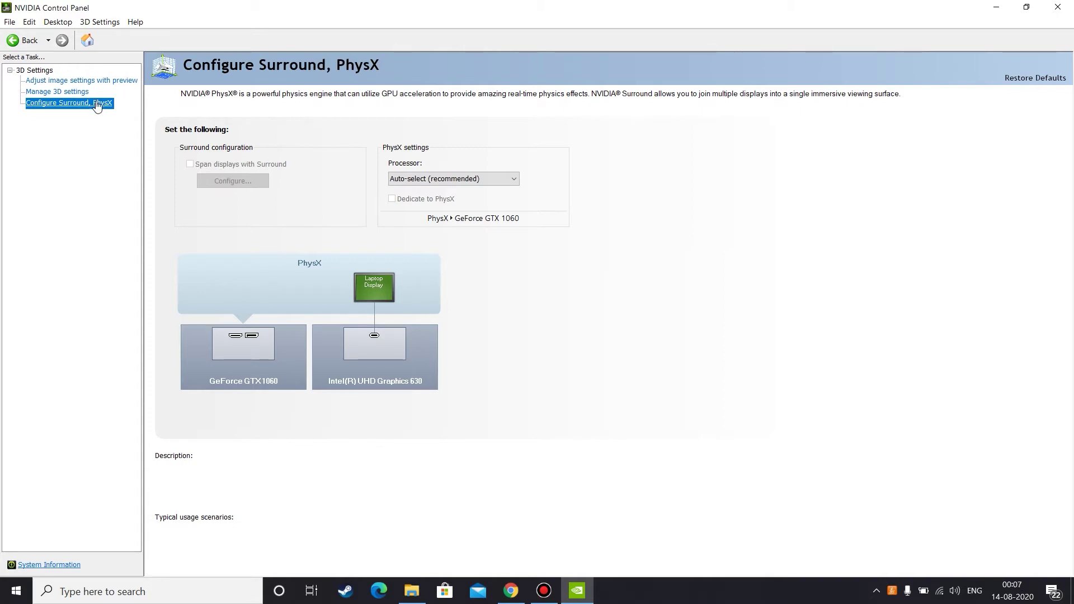
# Pick OBS Studio (obs64.exe) on Manage 3D Settings' Program Settings tab, bringing up the Add program dialog.
pyautogui.click(49, 93)
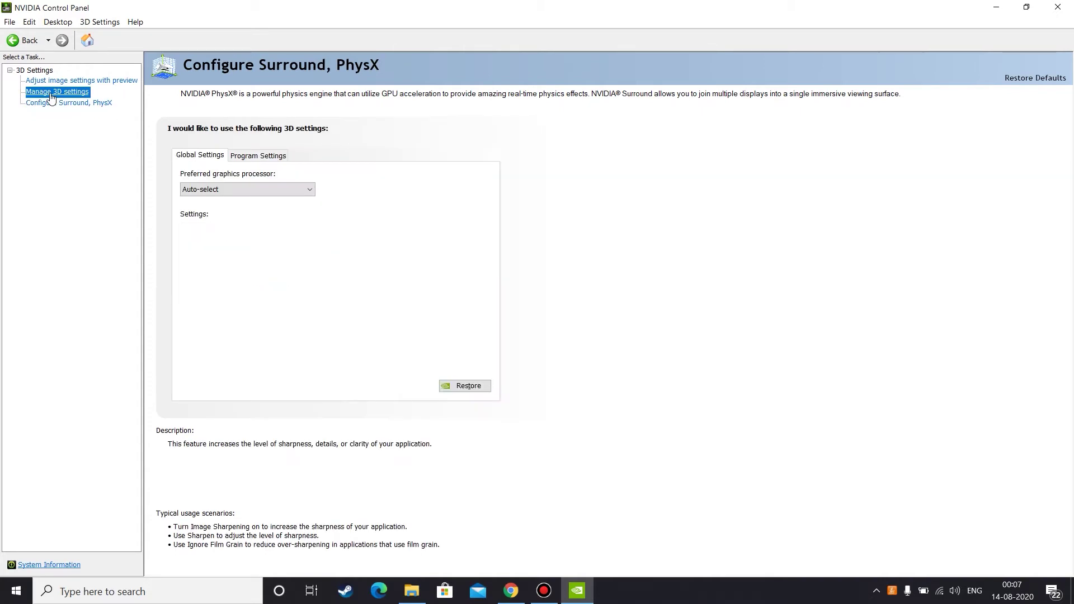
pyautogui.click(245, 158)
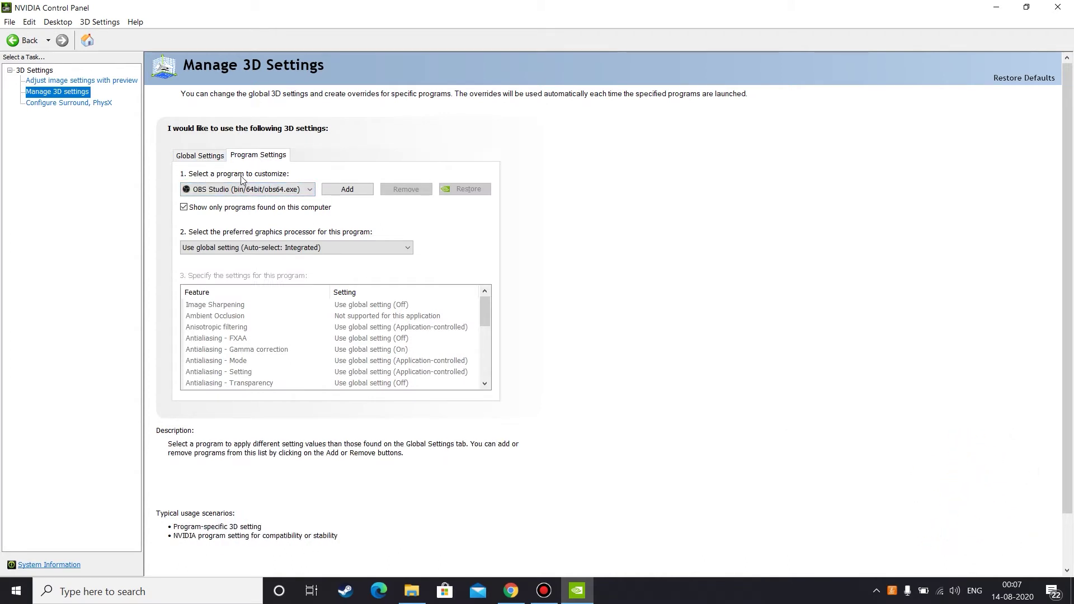
pyautogui.click(267, 195)
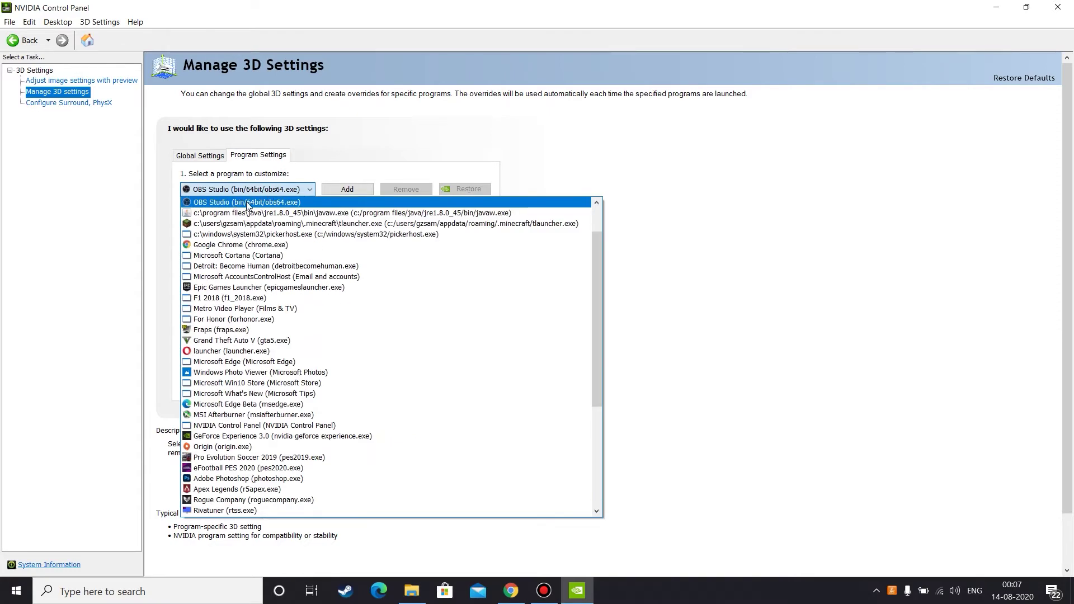
pyautogui.scroll(-5, 247, 205)
pyautogui.scroll(8, 314, 313)
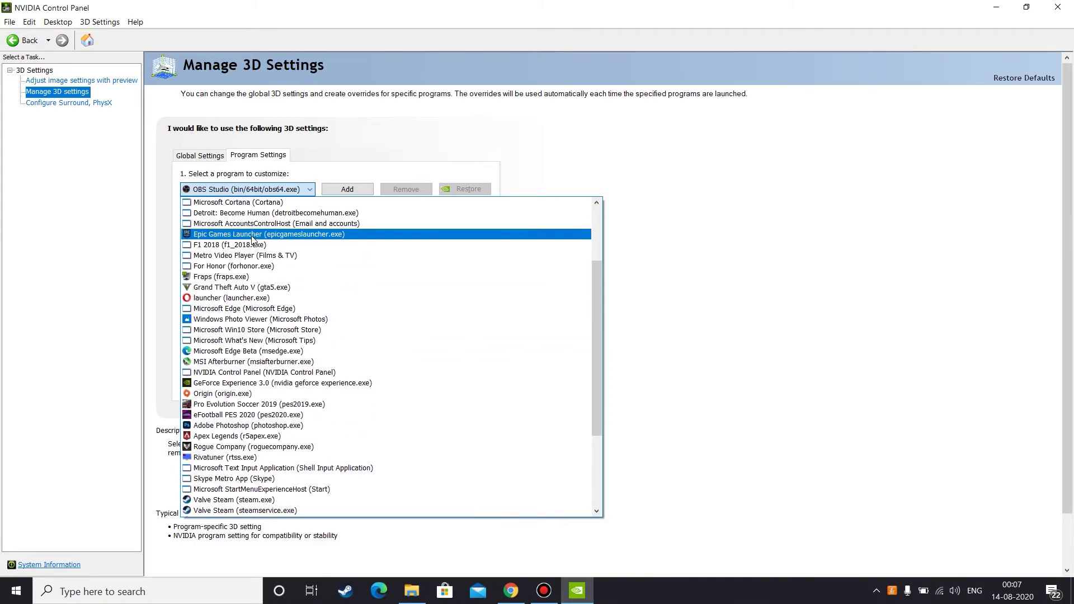
pyautogui.click(350, 182)
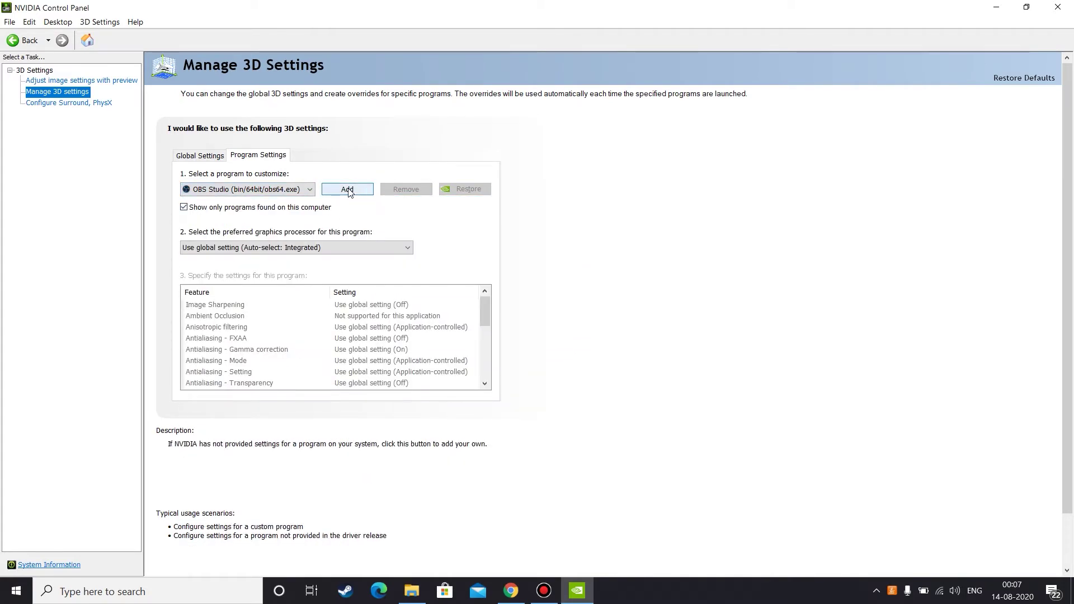
pyautogui.click(361, 192)
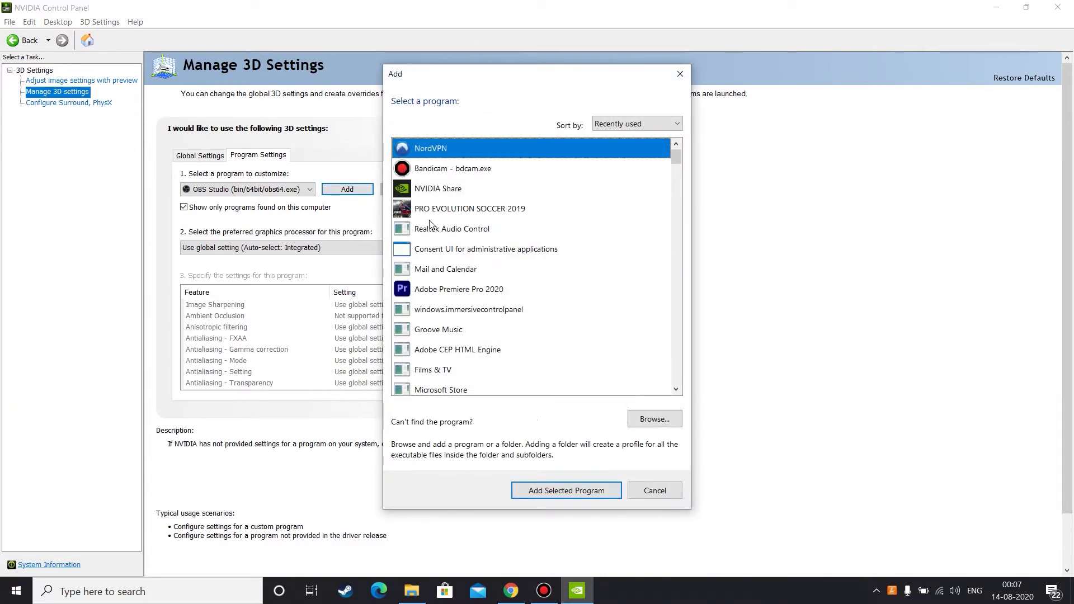
pyautogui.scroll(-5, 437, 168)
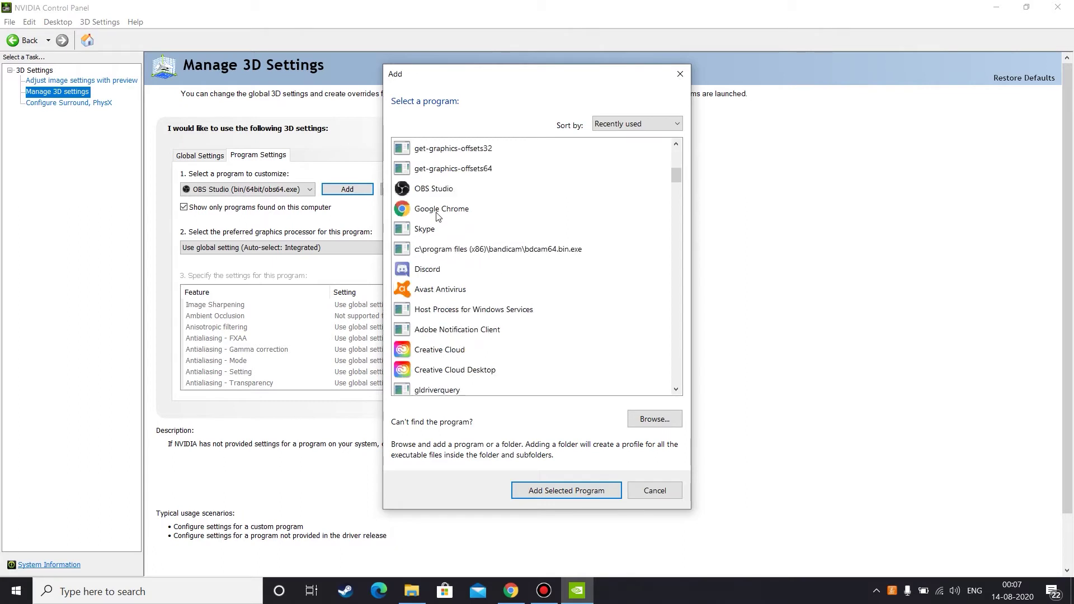
pyautogui.scroll(1, 434, 248)
pyautogui.click(434, 248)
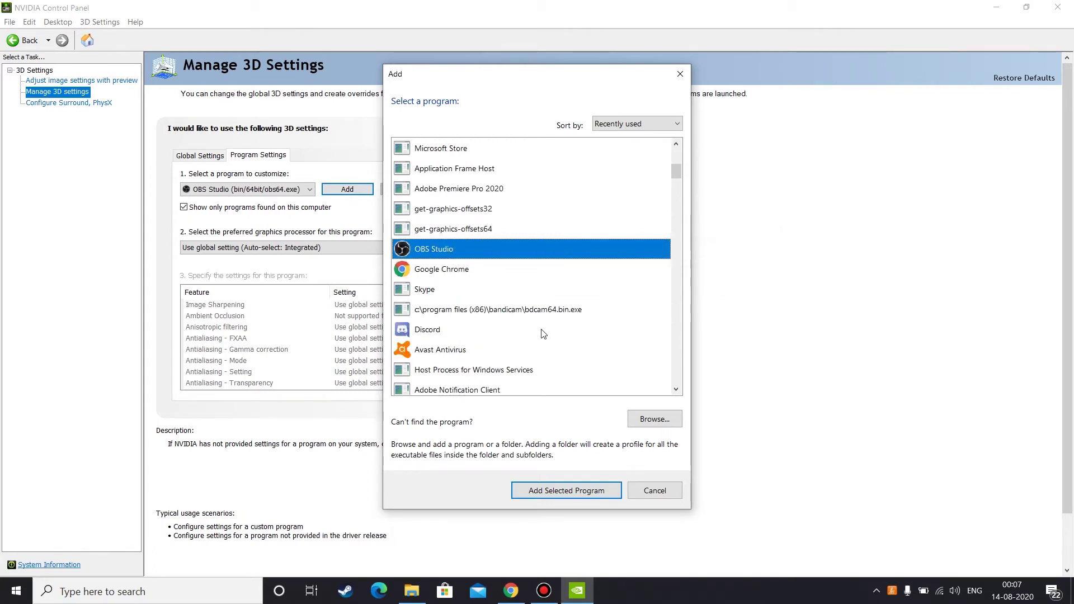
pyautogui.click(642, 415)
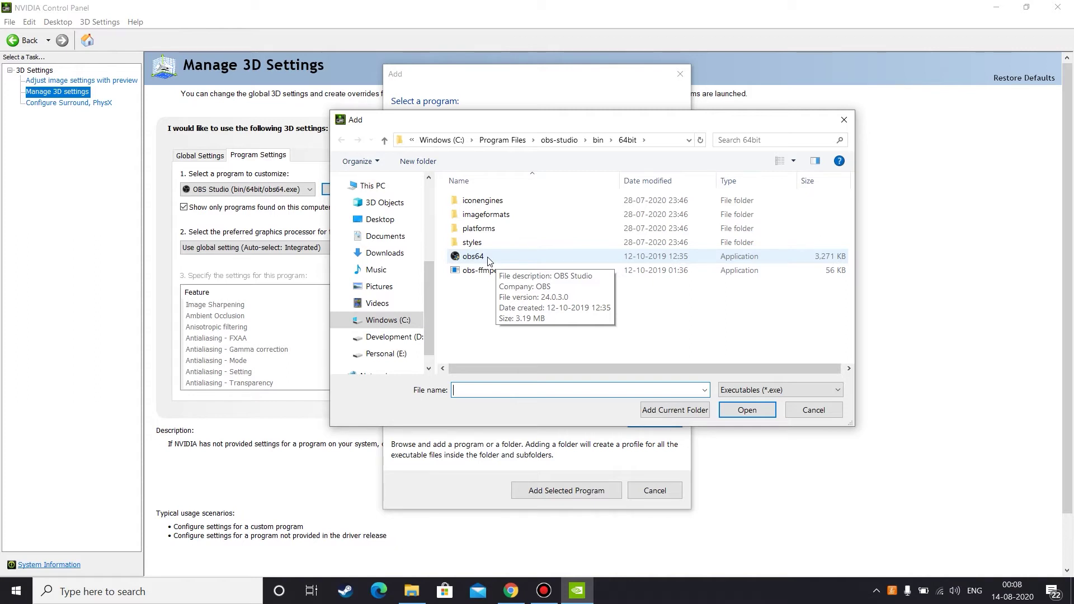
pyautogui.click(801, 413)
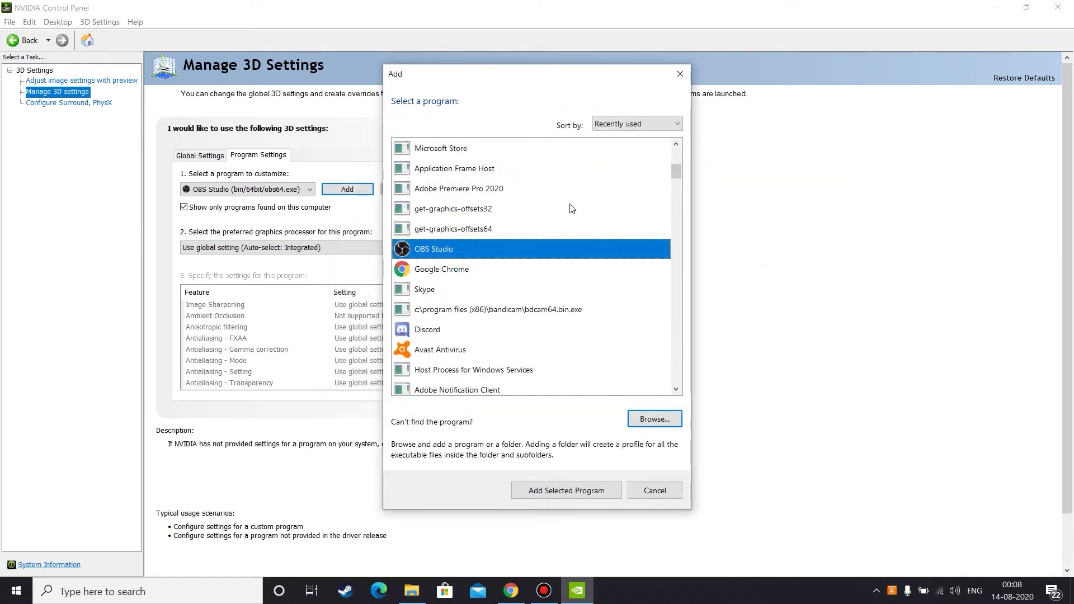
pyautogui.click(679, 75)
pyautogui.click(310, 189)
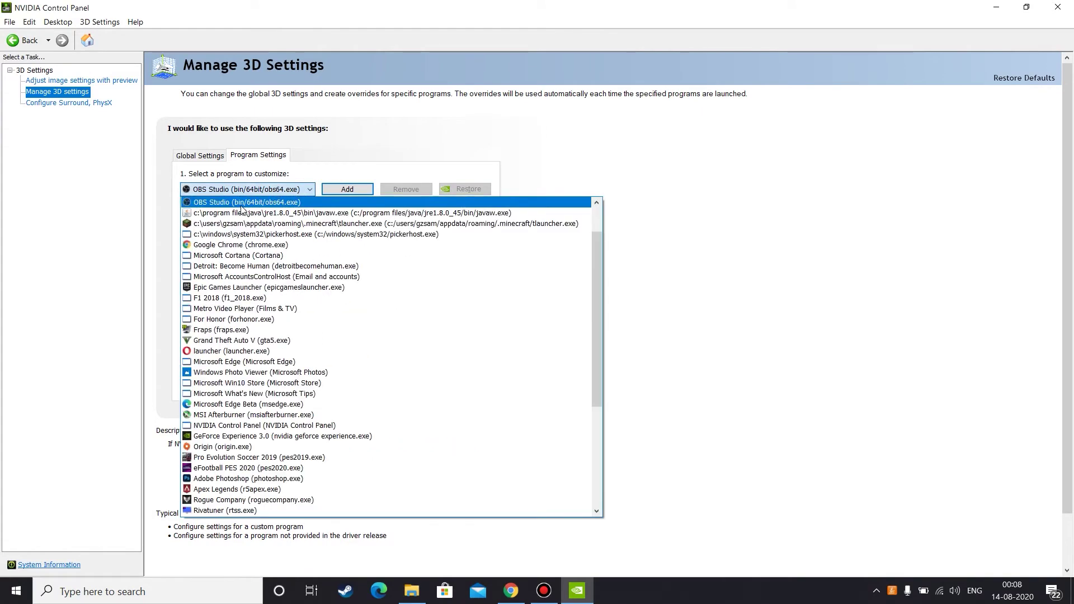
# Set OBS Studio's graphics processor to High-performance NVIDIA processor, apply it, and close the panel.
pyautogui.click(242, 204)
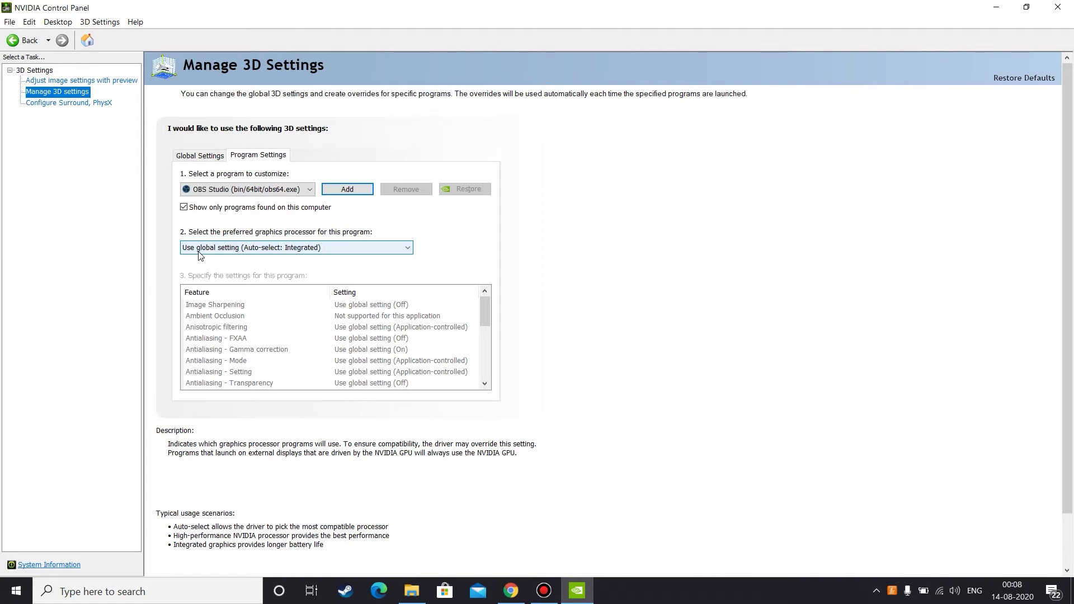
pyautogui.click(277, 250)
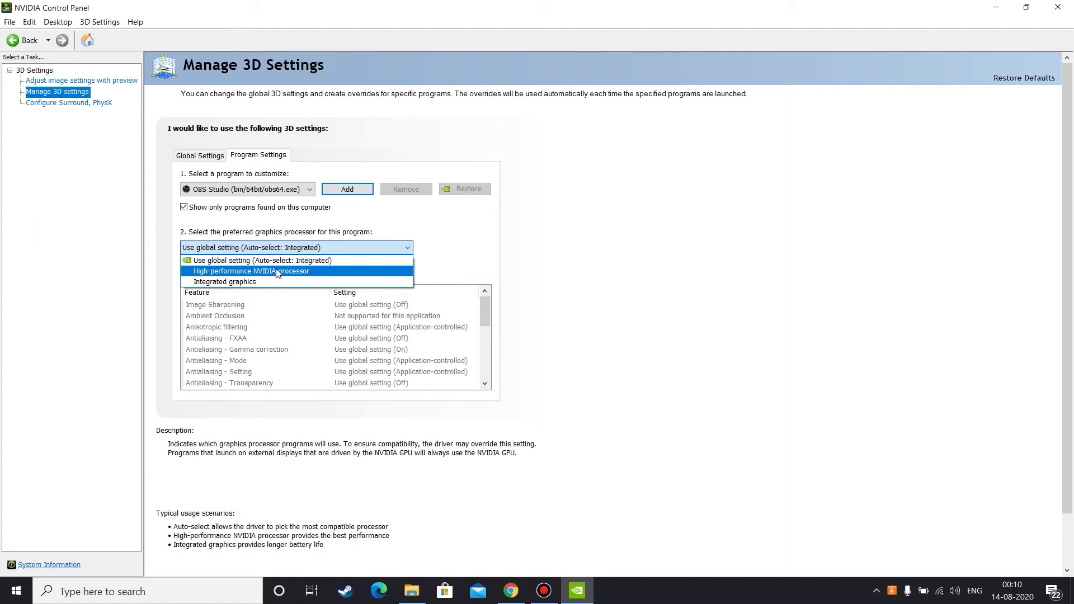
pyautogui.click(227, 273)
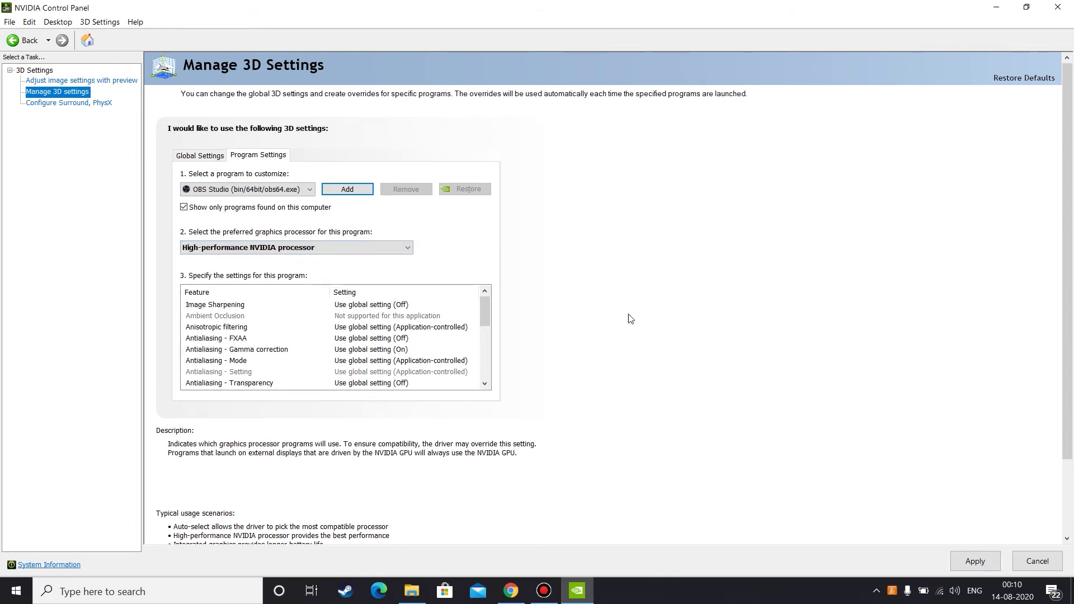
pyautogui.click(974, 562)
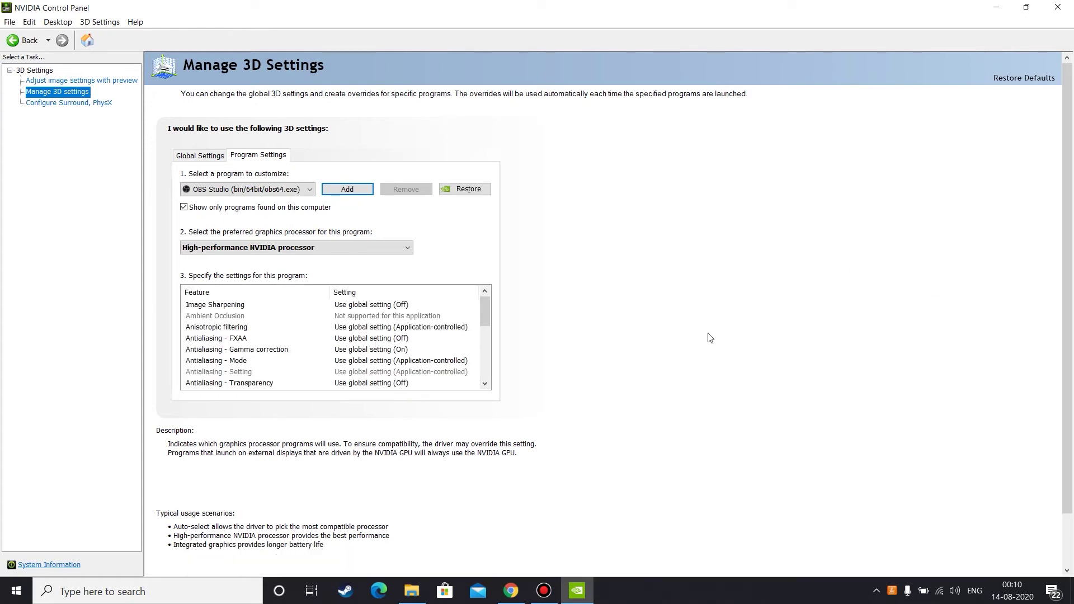
pyautogui.click(1057, 7)
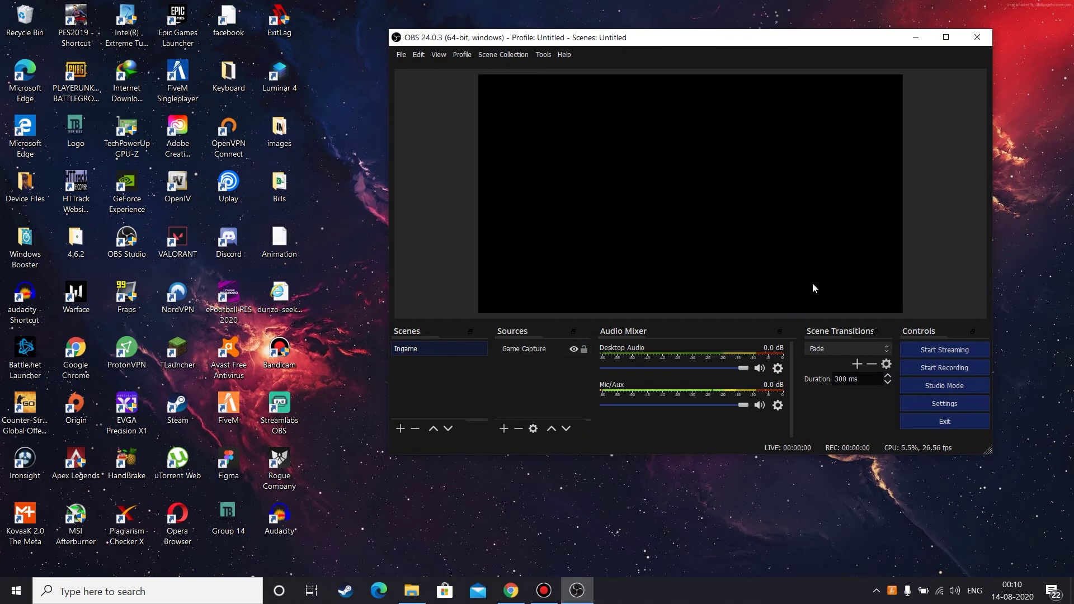
# Minimize OBS Studio to reveal the desktop.
pyautogui.click(914, 38)
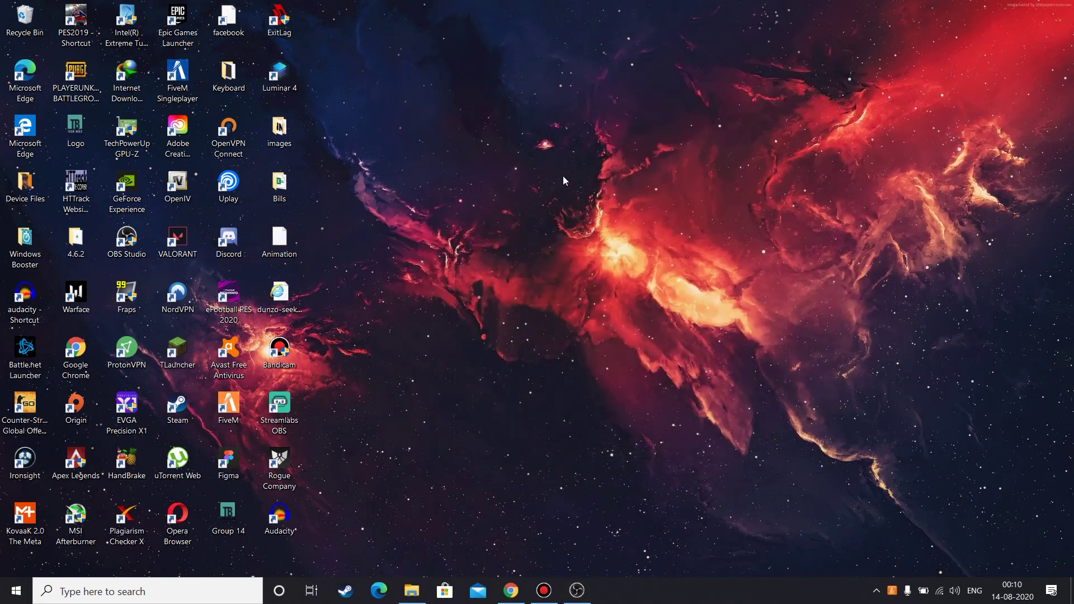
# Start PES 2019 from its desktop shortcut and bring OBS Studio back up.
pyautogui.click(78, 25)
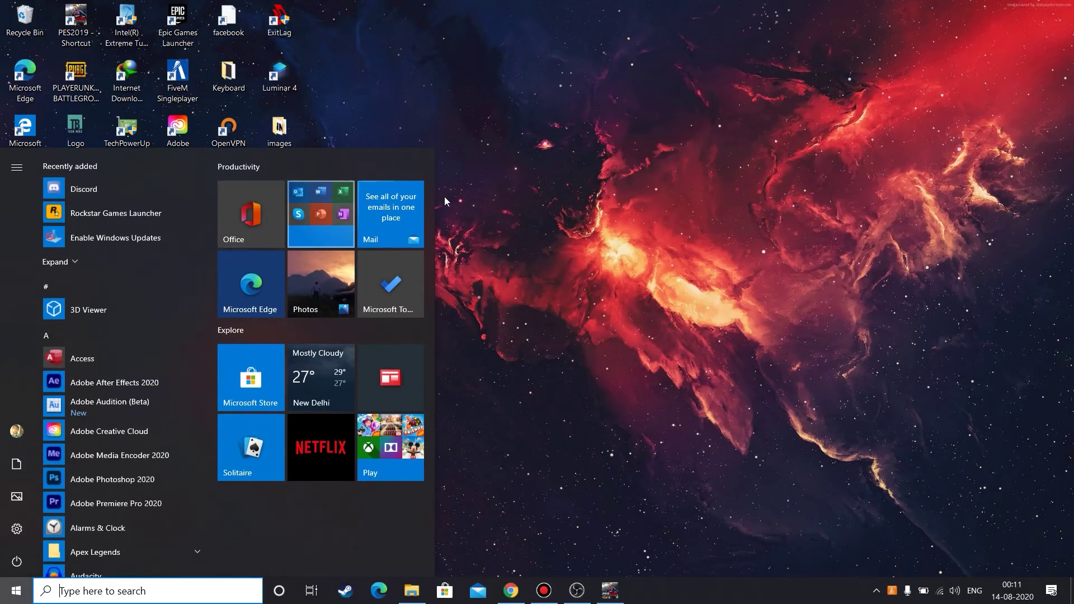
pyautogui.click(550, 189)
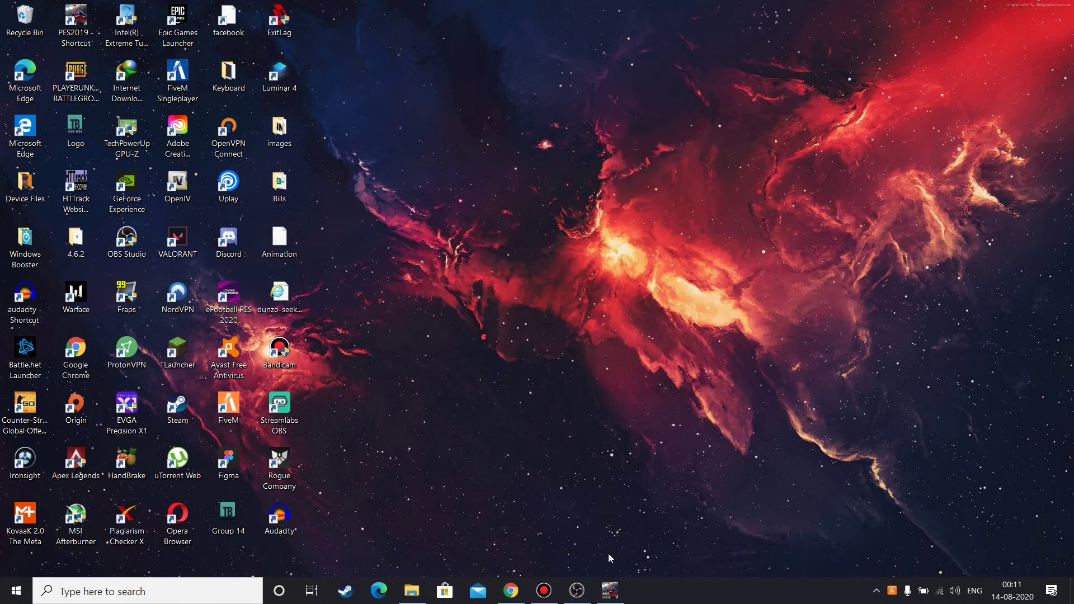
pyautogui.click(568, 586)
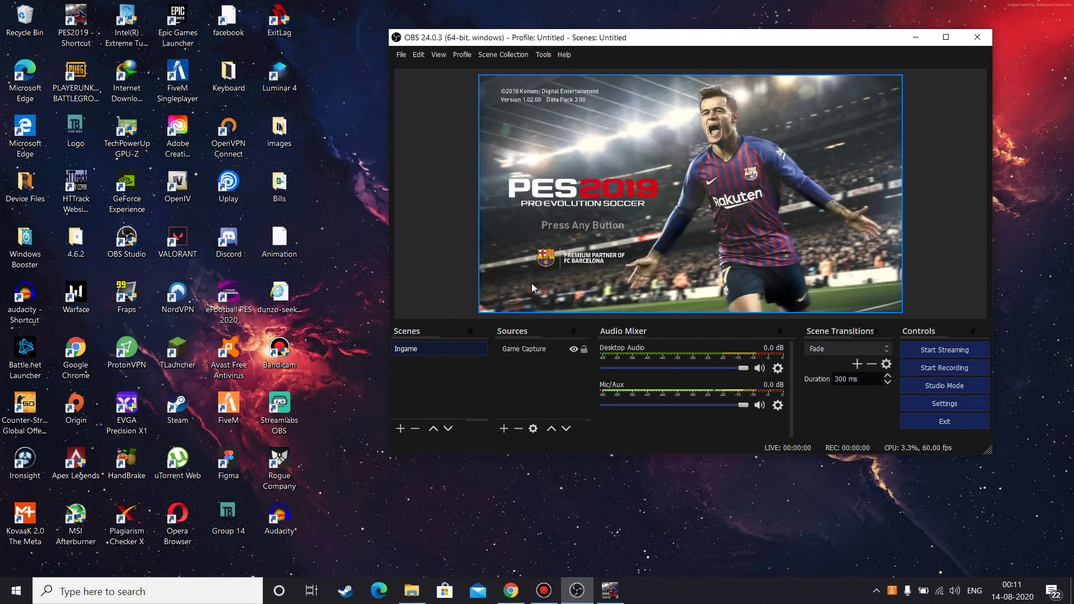
# Delete the old Game Capture source from the Ingame scene.
pyautogui.click(529, 348)
pyautogui.click(518, 429)
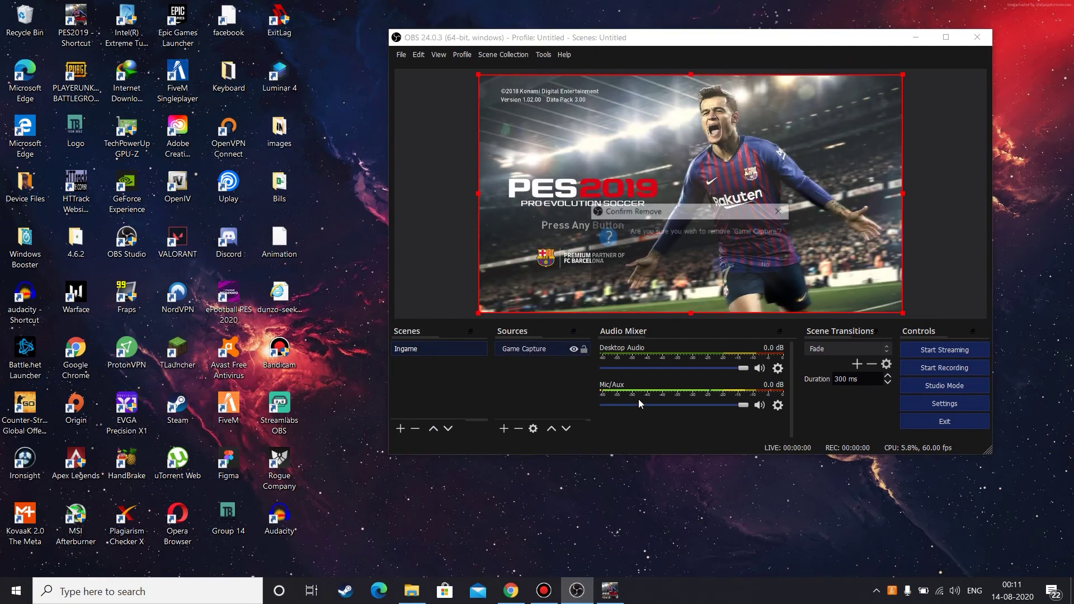
pyautogui.click(722, 265)
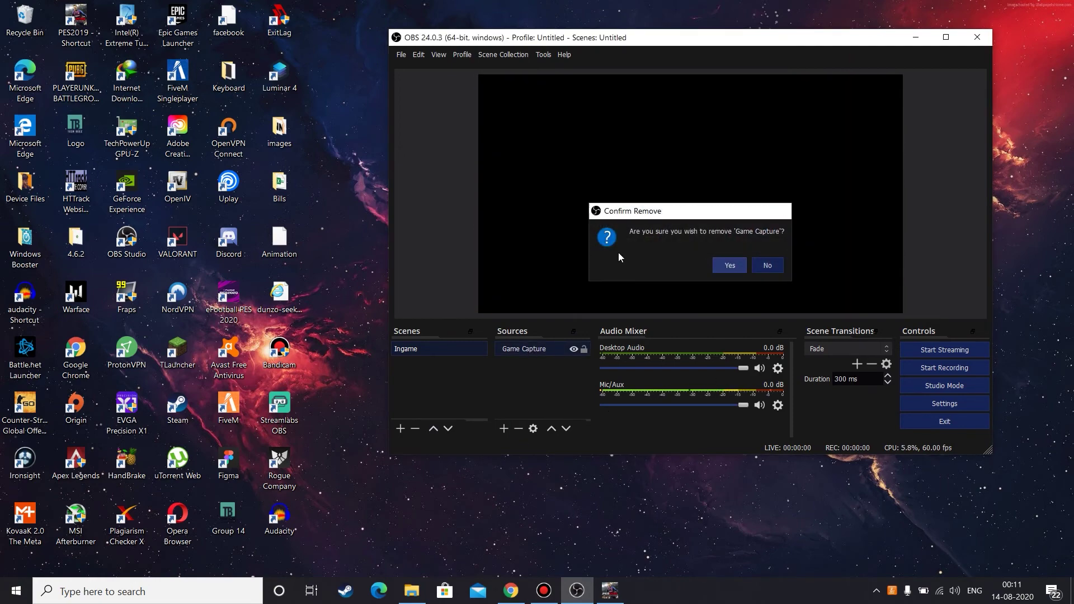
pyautogui.click(419, 429)
pyautogui.click(749, 265)
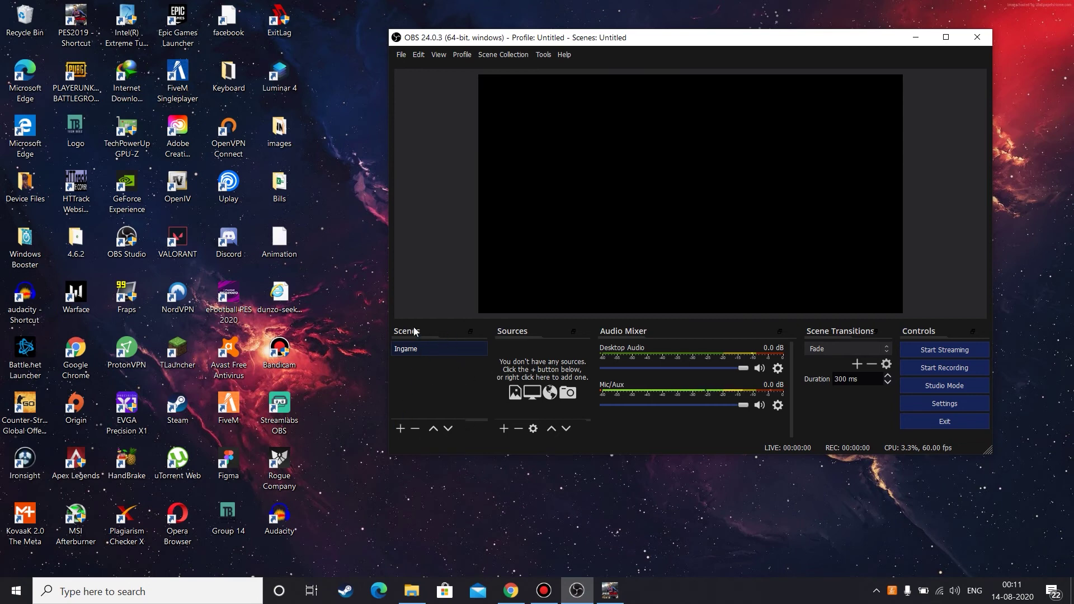
# Add a new source named 'Game Capture'.
pyautogui.click(503, 429)
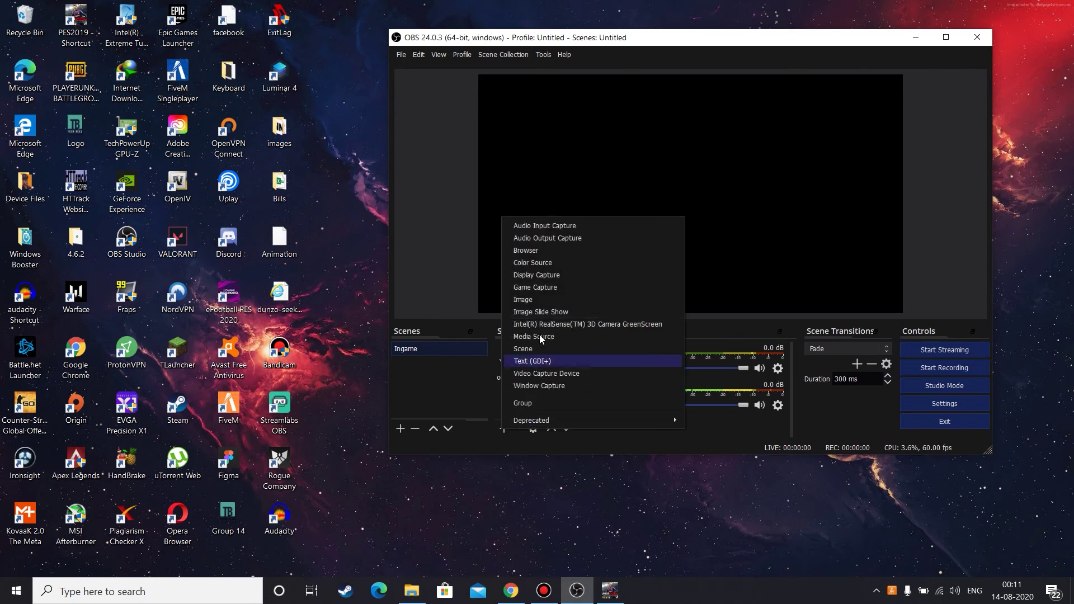
pyautogui.click(532, 287)
pyautogui.click(711, 322)
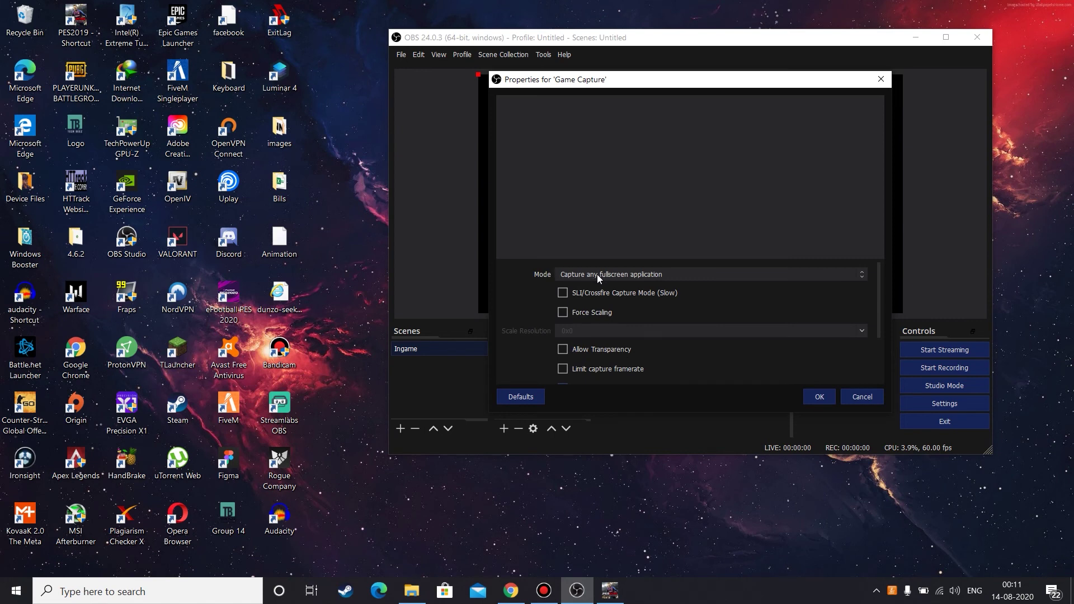
# Set Game Capture to Capture specific window '[PES2019.exe]: PRO EVOLUTION SOCCER 2019' and save.
pyautogui.click(628, 275)
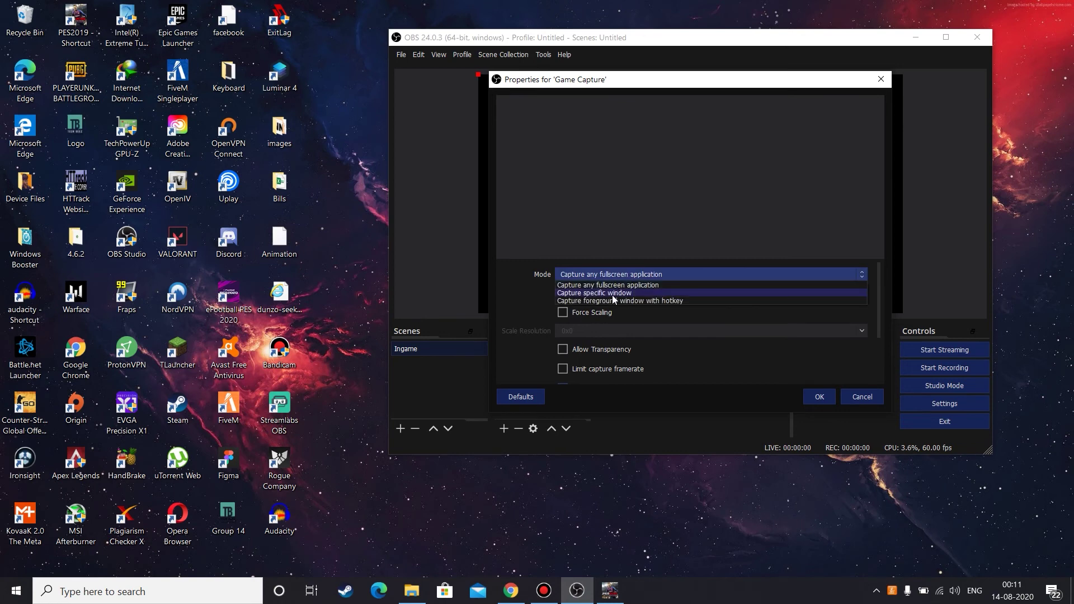
pyautogui.click(611, 294)
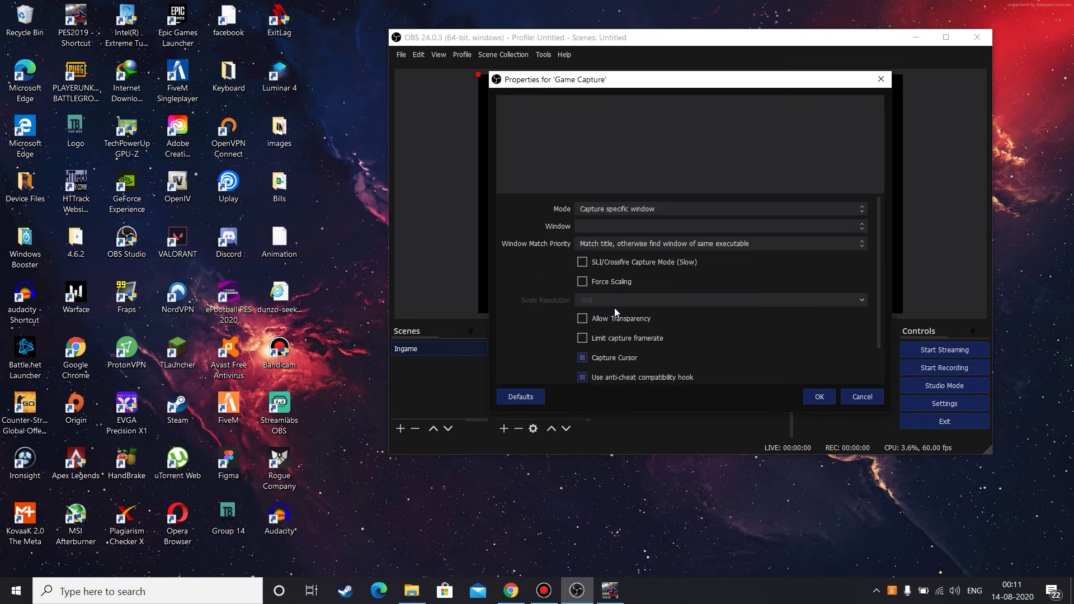
pyautogui.click(611, 227)
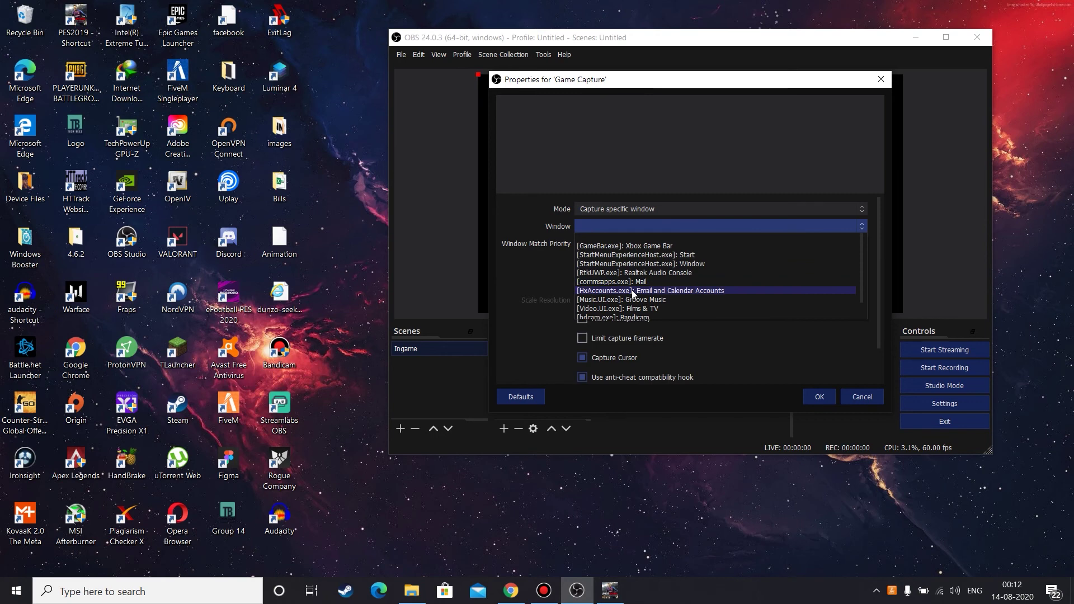
pyautogui.scroll(-1, 634, 296)
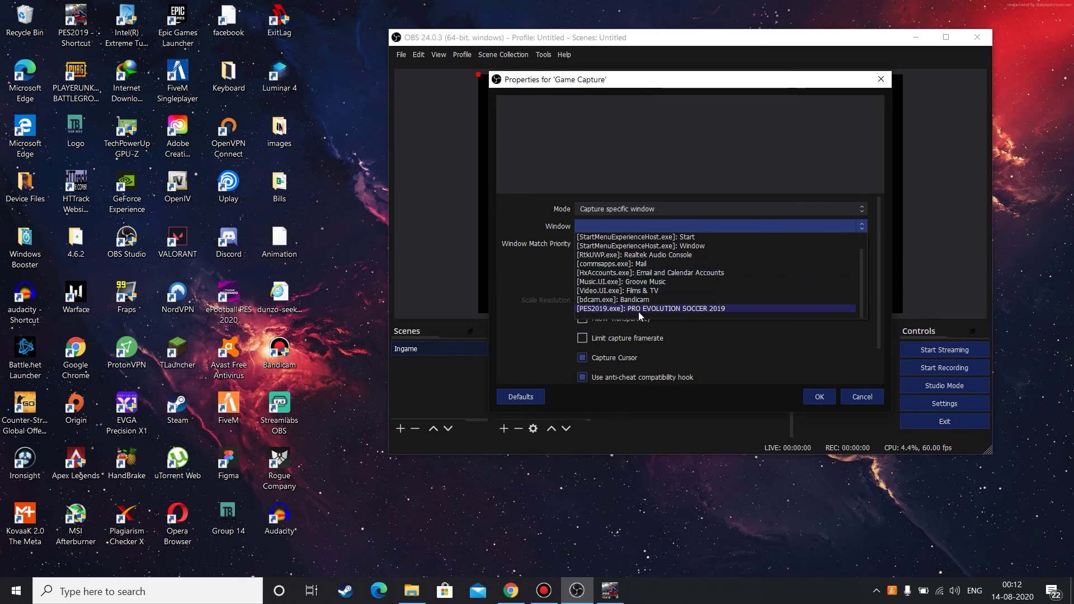
pyautogui.click(670, 309)
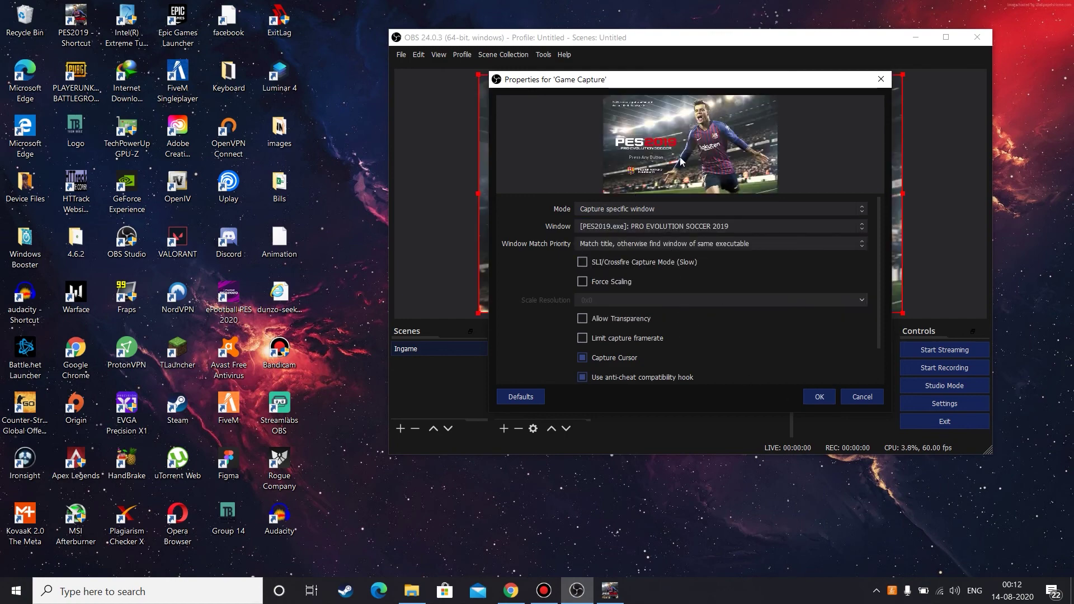
pyautogui.click(820, 396)
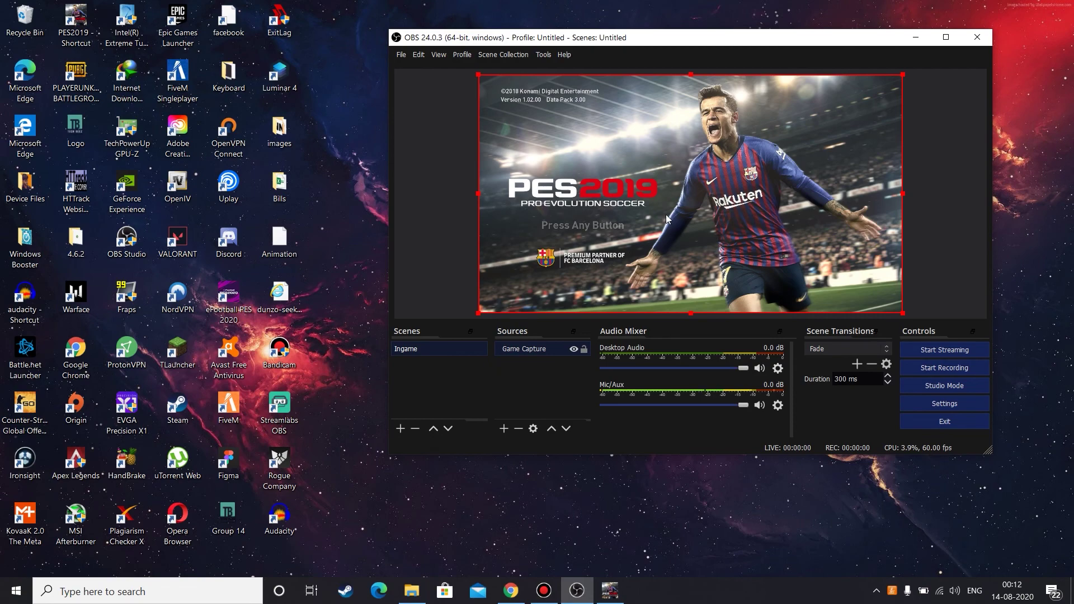
pyautogui.click(618, 596)
pyautogui.press('super')
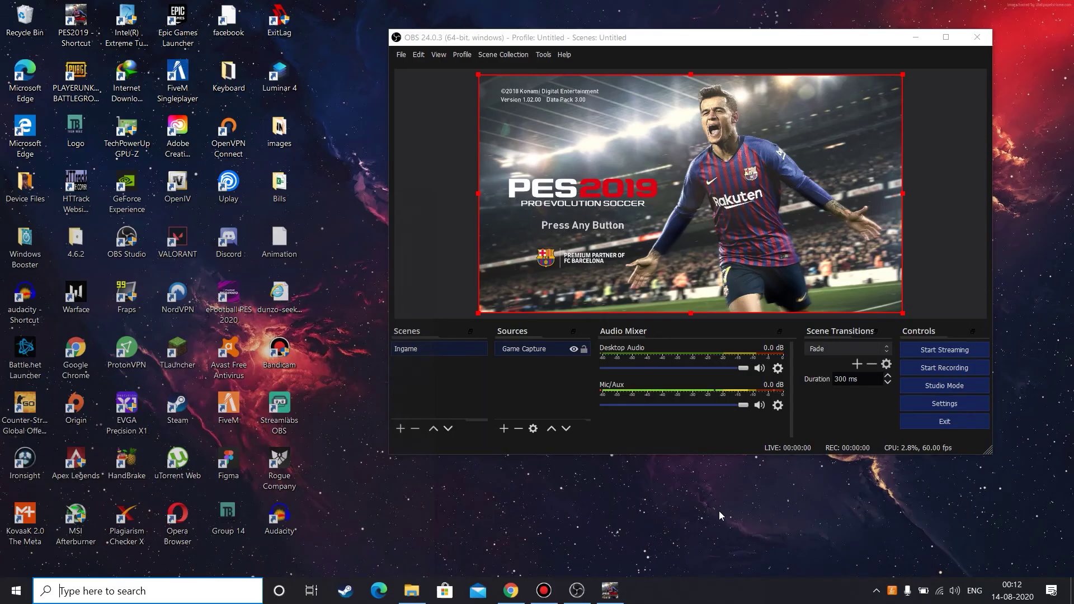
pyautogui.press('super')
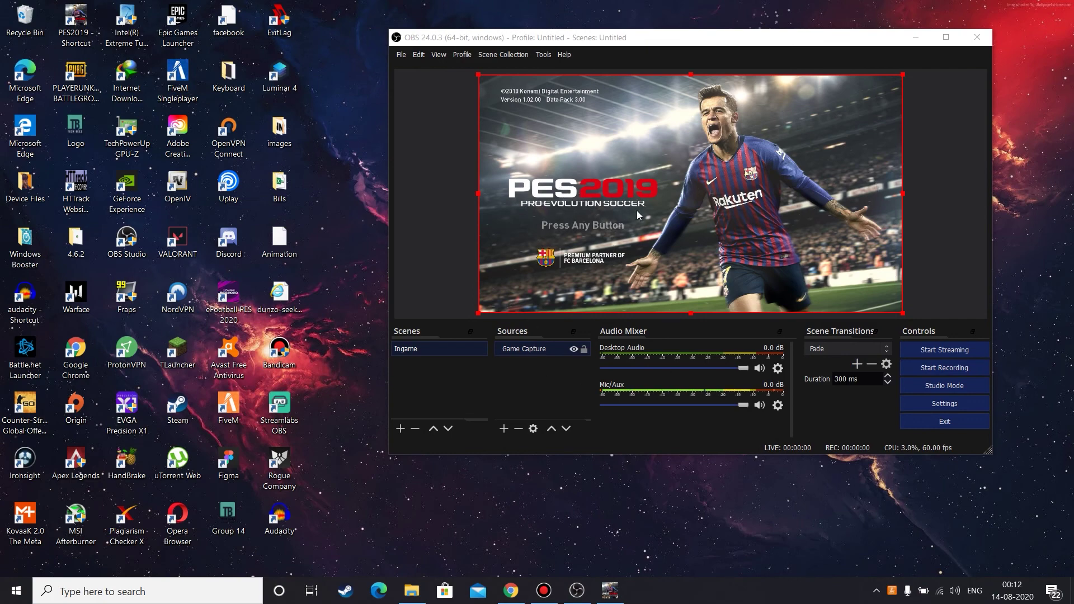
pyautogui.click(958, 240)
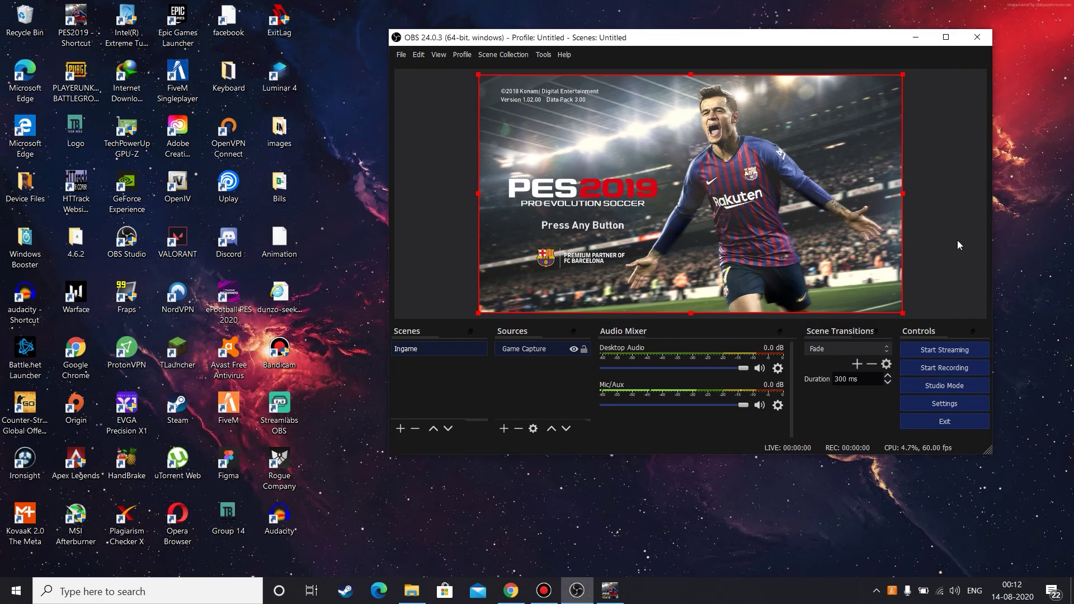